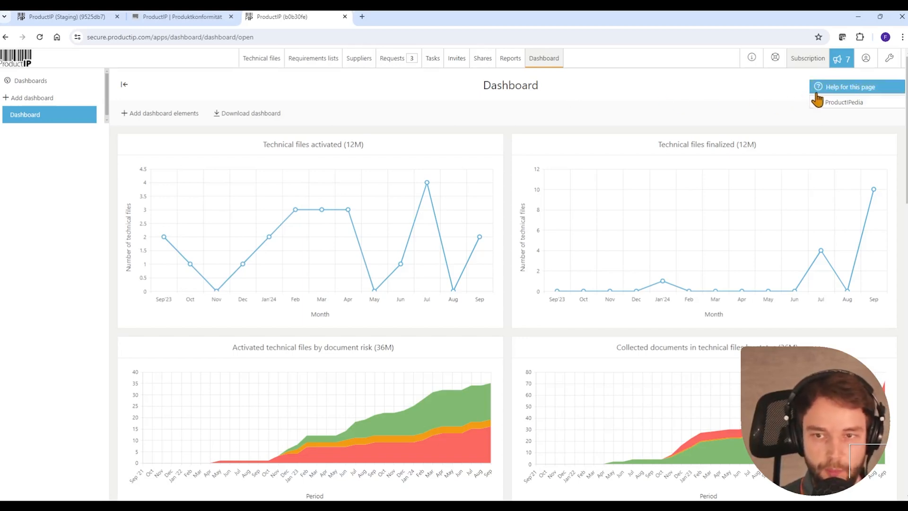
- Open the help for the Dashboard page and read its dashboard tutorial through the sections on following up technical file data
left_click(841, 88)
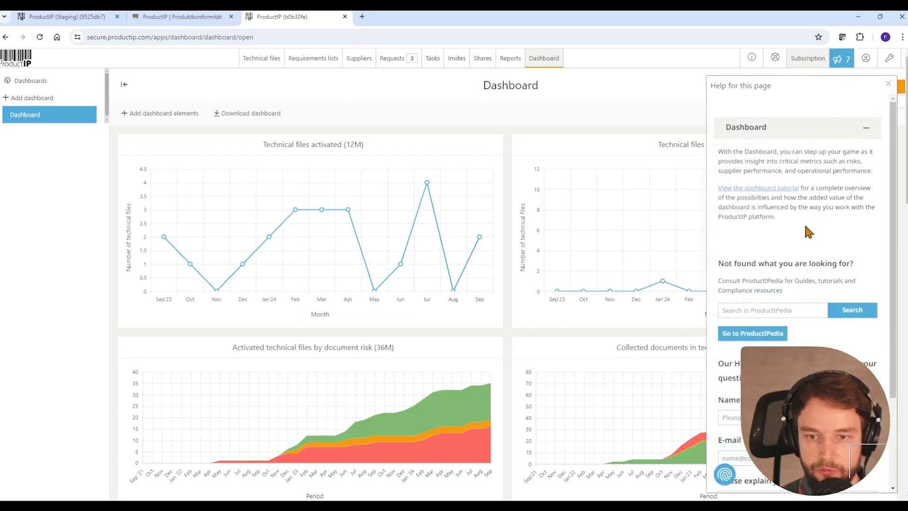
left_click(750, 188)
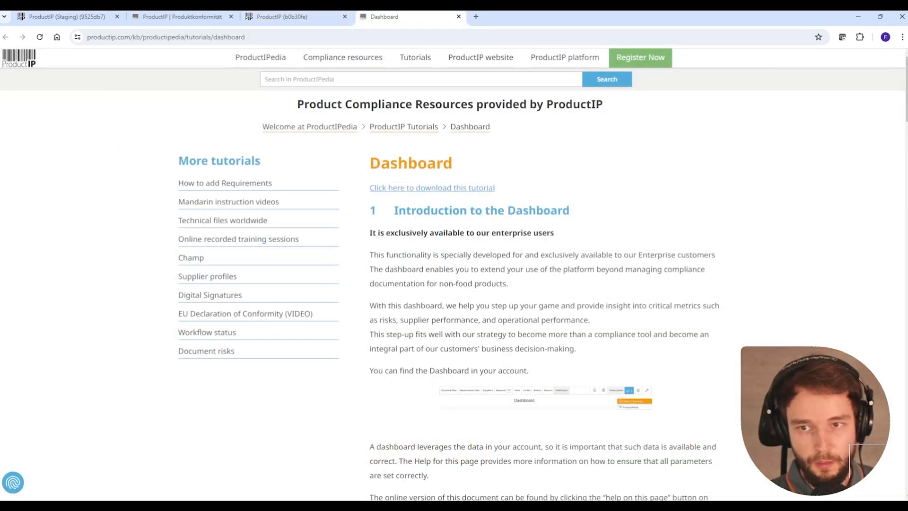
scroll(892, 197, "down", 20)
scroll(892, 248, "down", 13)
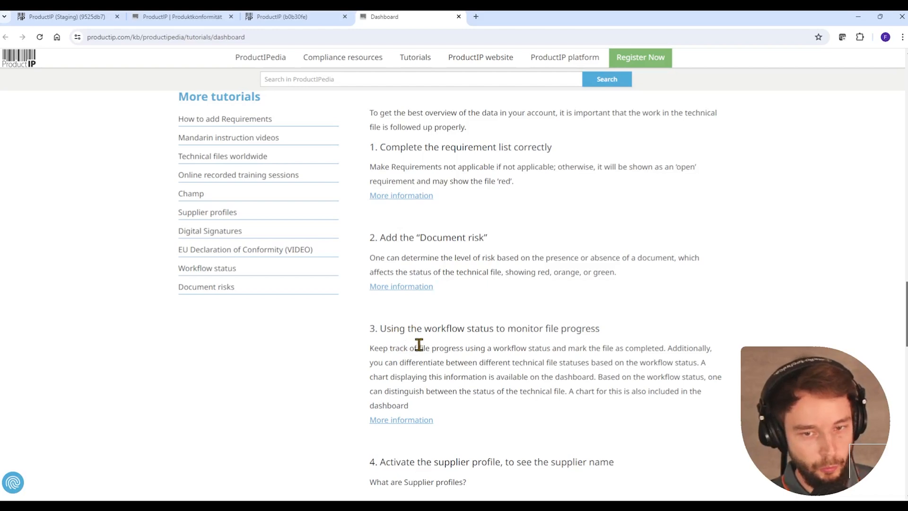
scroll(451, 344, "down", 1)
scroll(449, 341, "down", 1)
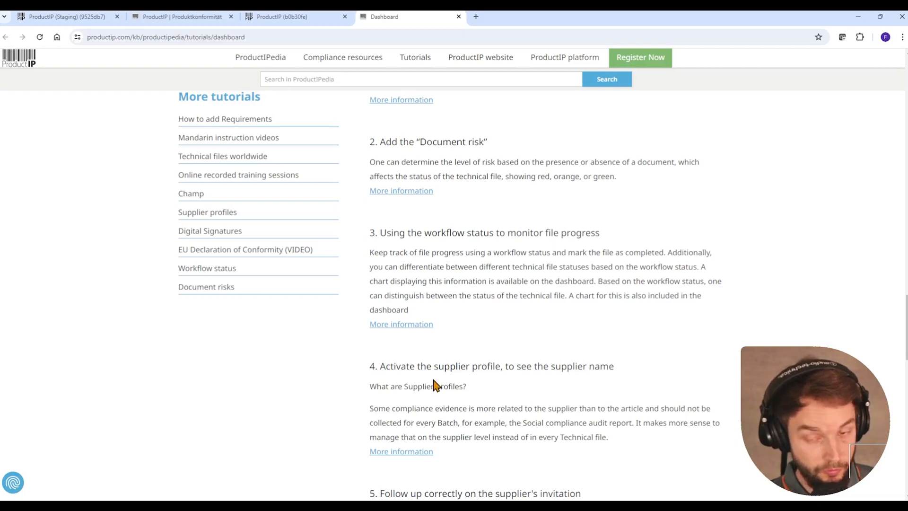
scroll(435, 385, "down", 3)
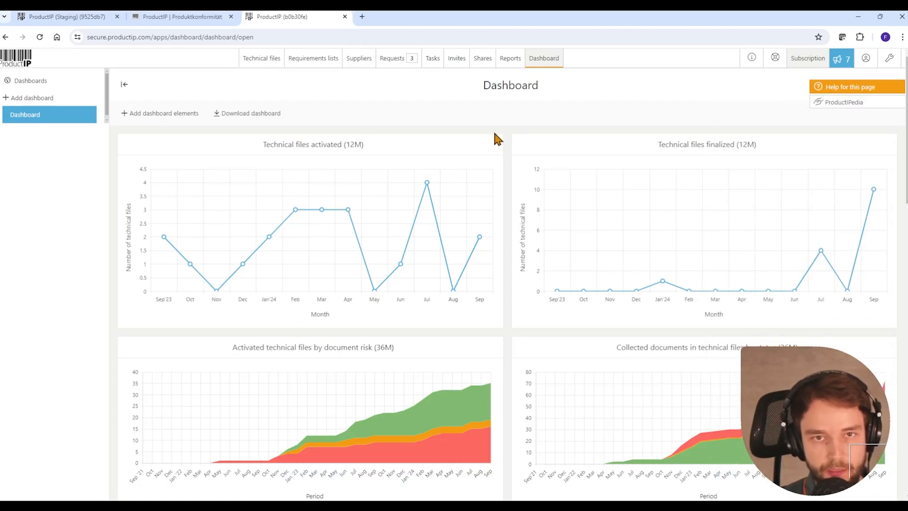
- View the description of the Technical files activated (12M) chart and dismiss it
left_click(494, 148)
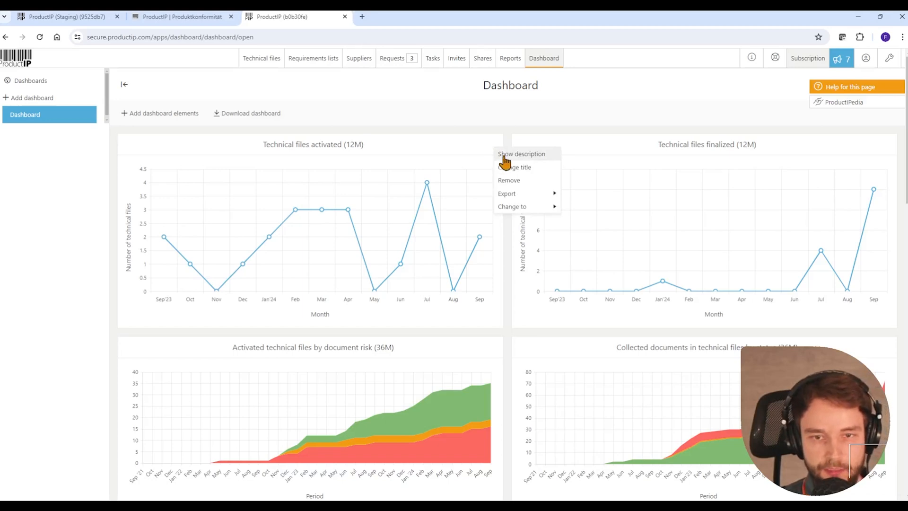
left_click(504, 155)
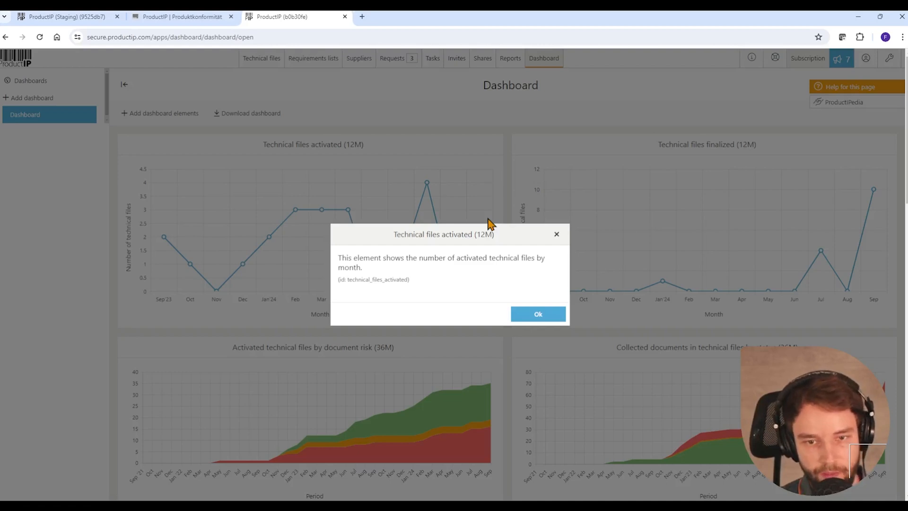
left_click(537, 316)
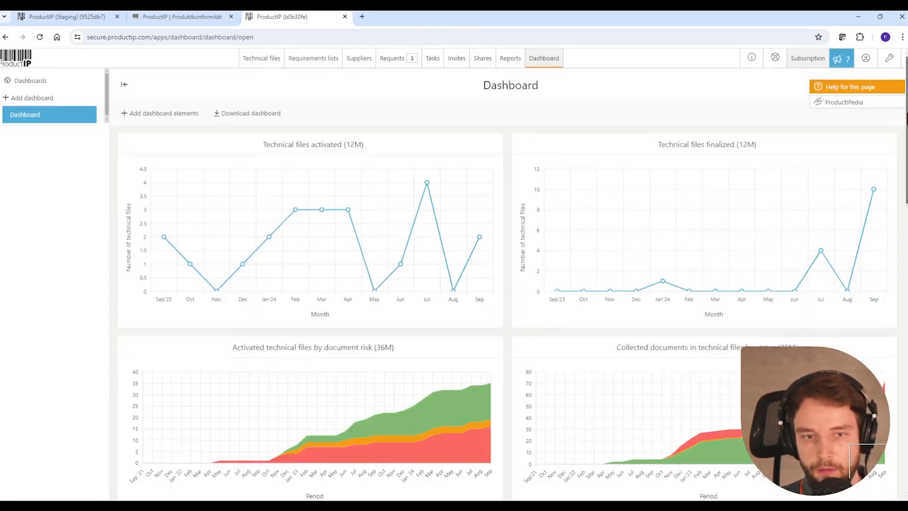
- Examine the dashboard's charts and tables on technical files, document risk, workflow status and supplier performance
scroll(455, 274, "down", 1)
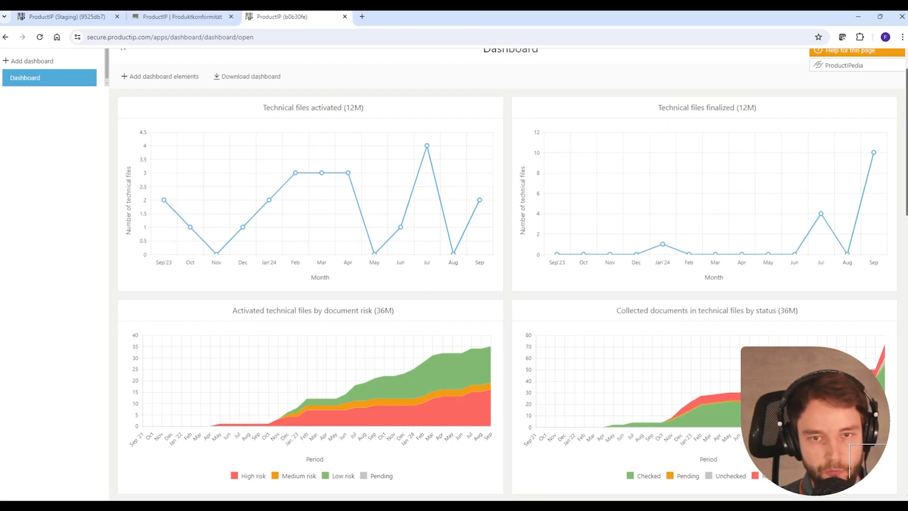
scroll(905, 206, "down", 6)
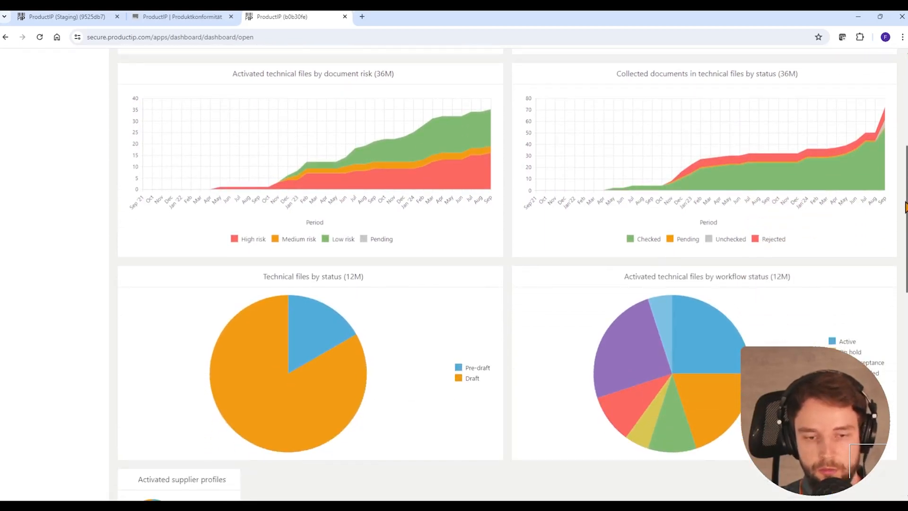
left_click_drag(905, 206, 902, 329)
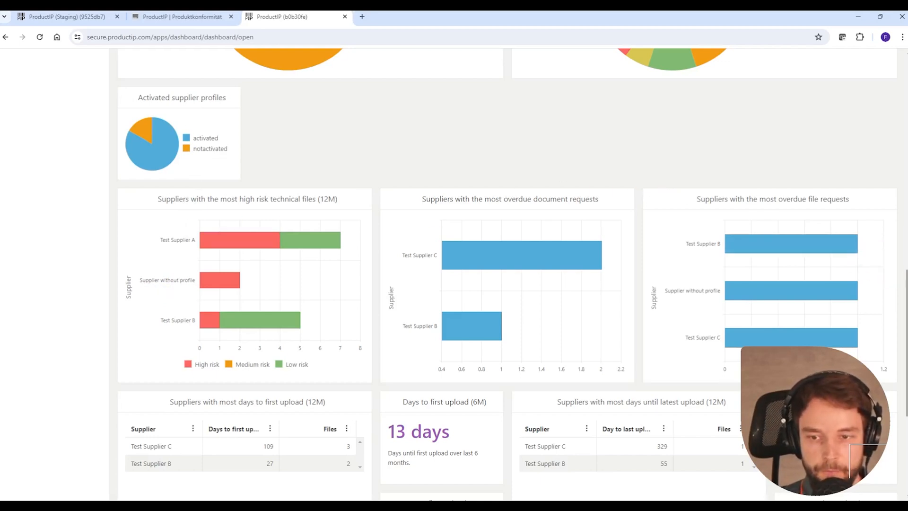
scroll(454, 274, "down", 5)
scroll(873, 119, "up", 15)
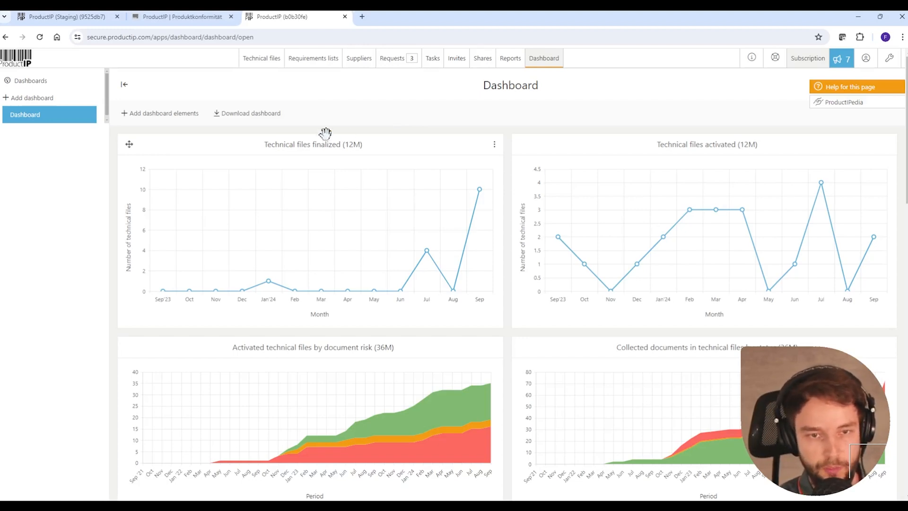
- Swap the Technical files activated (12M) and Technical files finalized (12M) charts and return them to their original order
left_click_drag(325, 145, 703, 176)
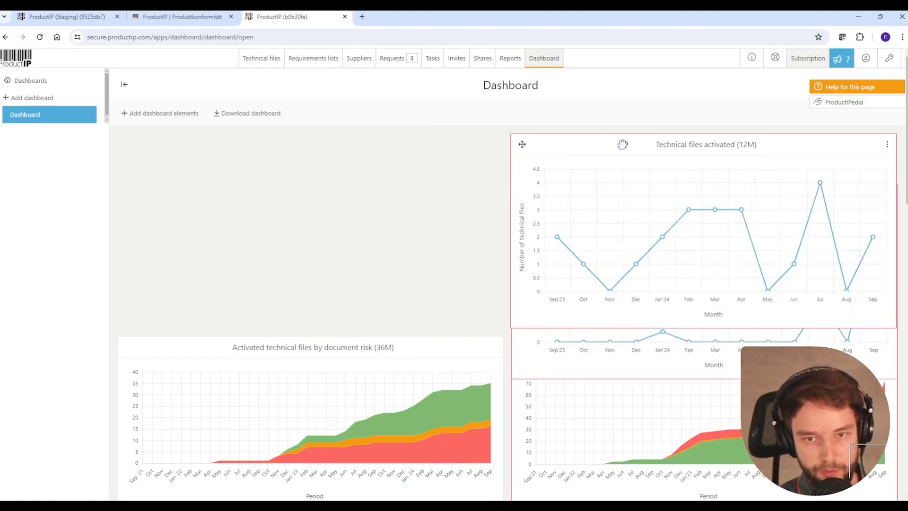
left_click_drag(619, 190, 619, 147)
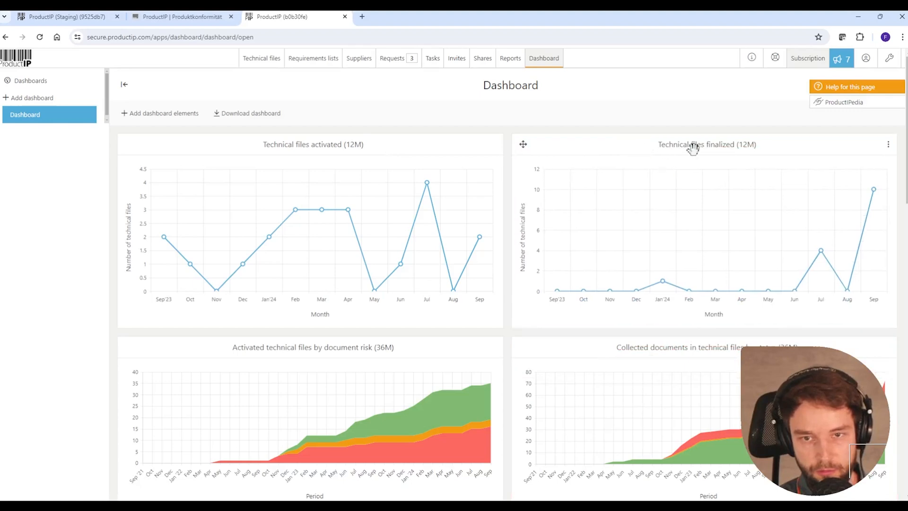
- Change the title of the Technical files finalized (12M) chart to "test" and remove that chart from the dashboard
left_click(885, 142)
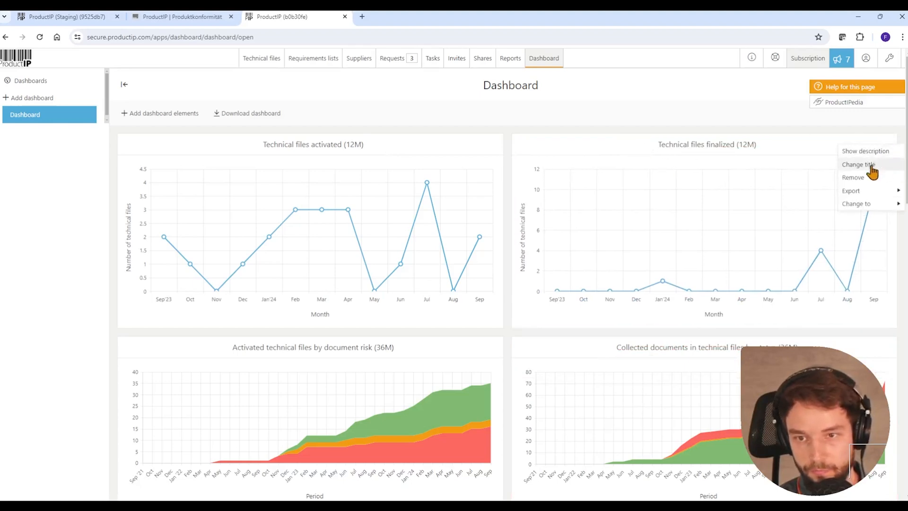
left_click(858, 165)
type("test")
left_click(525, 308)
left_click(887, 145)
left_click(874, 180)
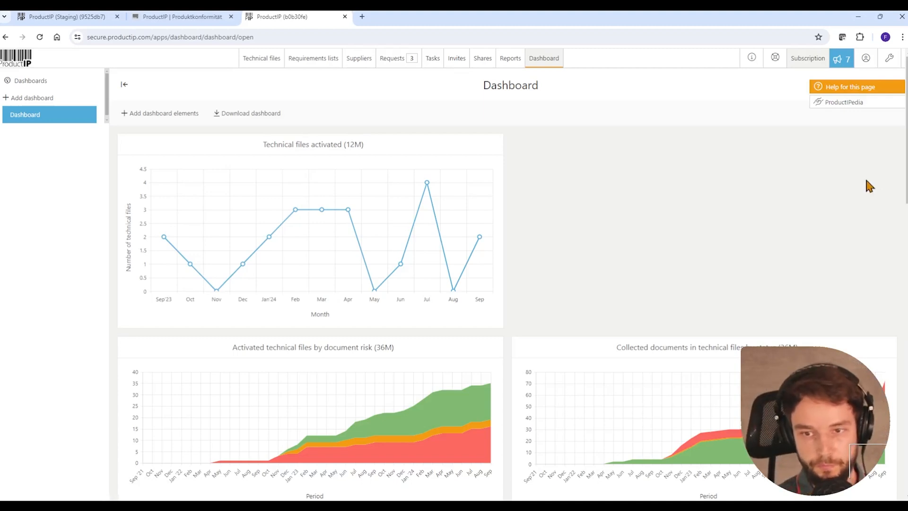
- Add the element "Suppliers with the most high risk technical files (12M)" to the dashboard
left_click(165, 115)
left_click_drag(613, 140, 613, 402)
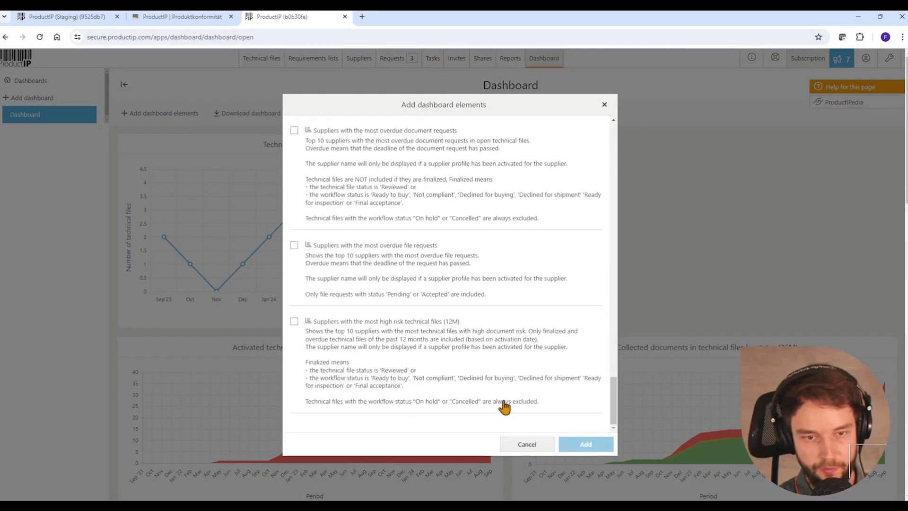
left_click(294, 322)
left_click(582, 444)
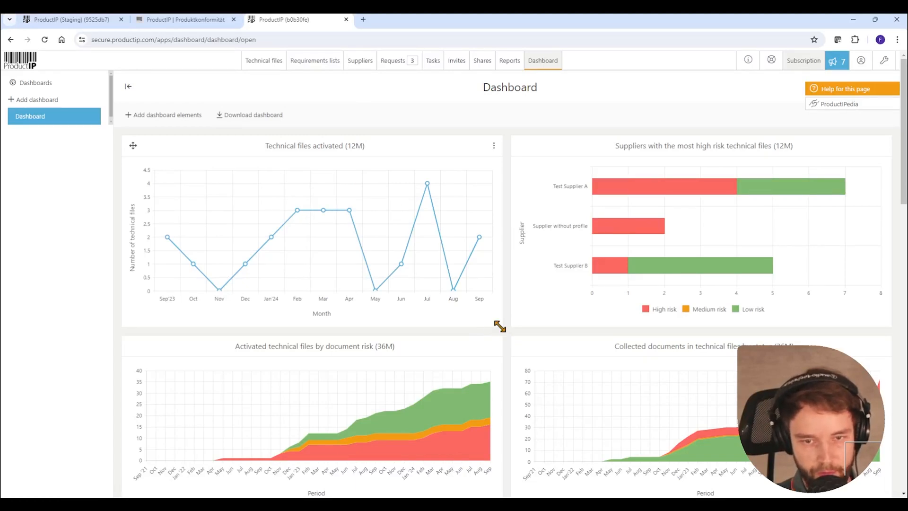
- Enlarge the Technical files activated (12M) chart and change it to an area chart
left_click_drag(500, 326, 634, 418)
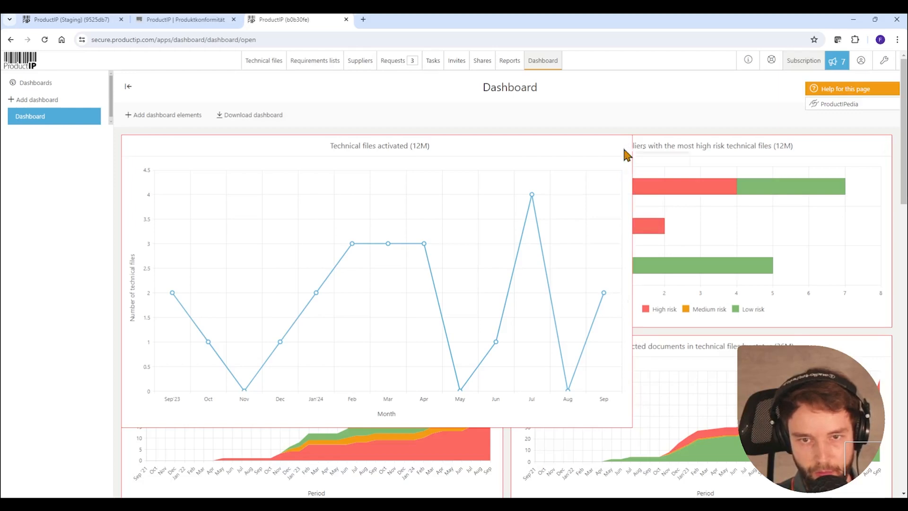
left_click(624, 148)
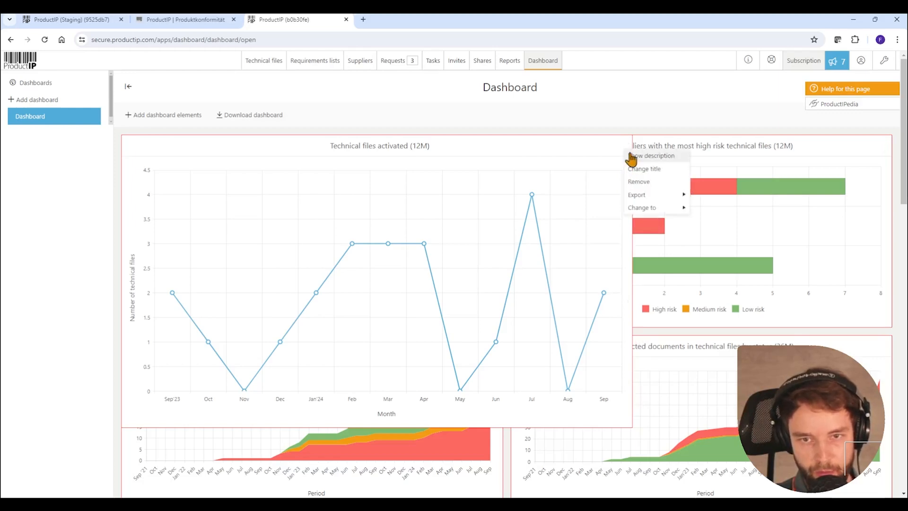
mouse_move(650, 210)
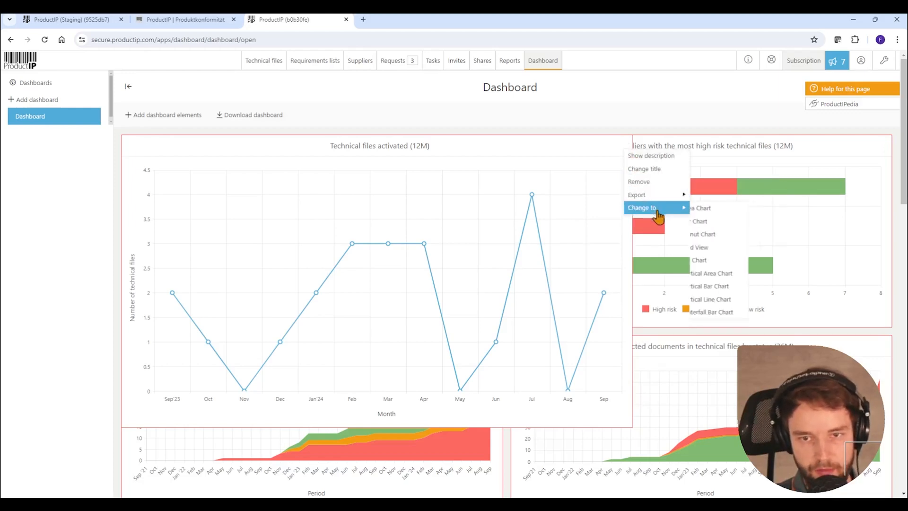
left_click(706, 209)
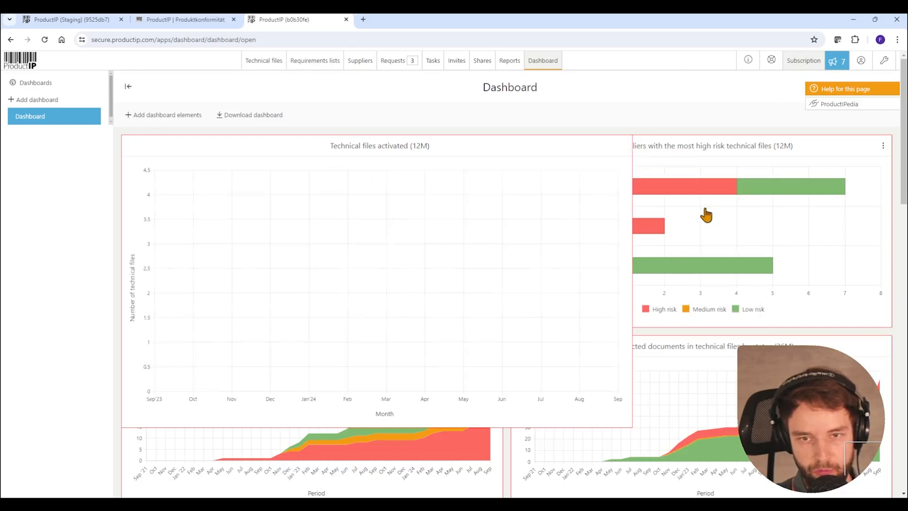
- Change the Technical files activated (12M) chart to a bar chart and shrink it back to its original size
left_click(624, 146)
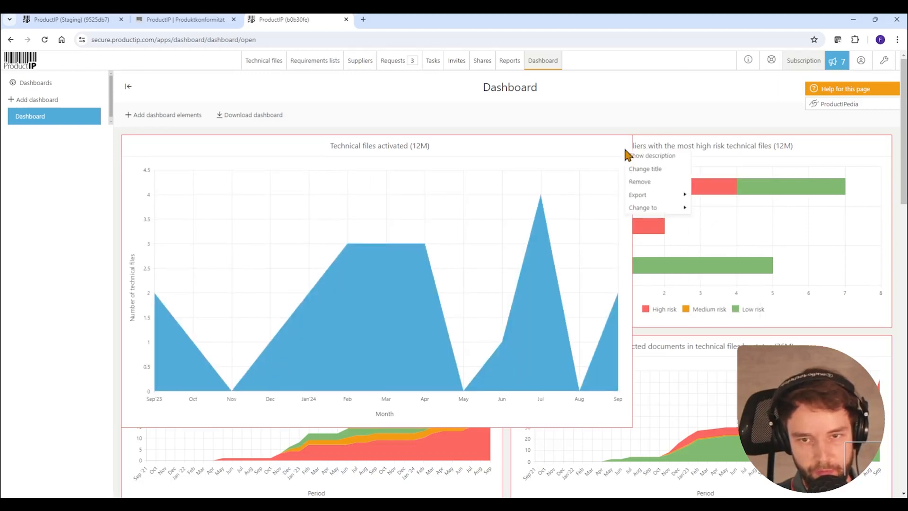
mouse_move(651, 209)
left_click(706, 210)
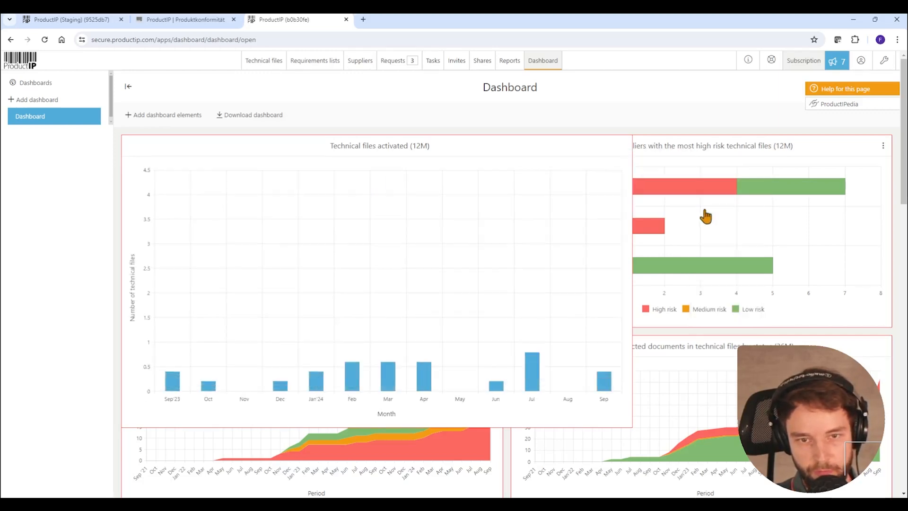
left_click_drag(631, 425, 499, 326)
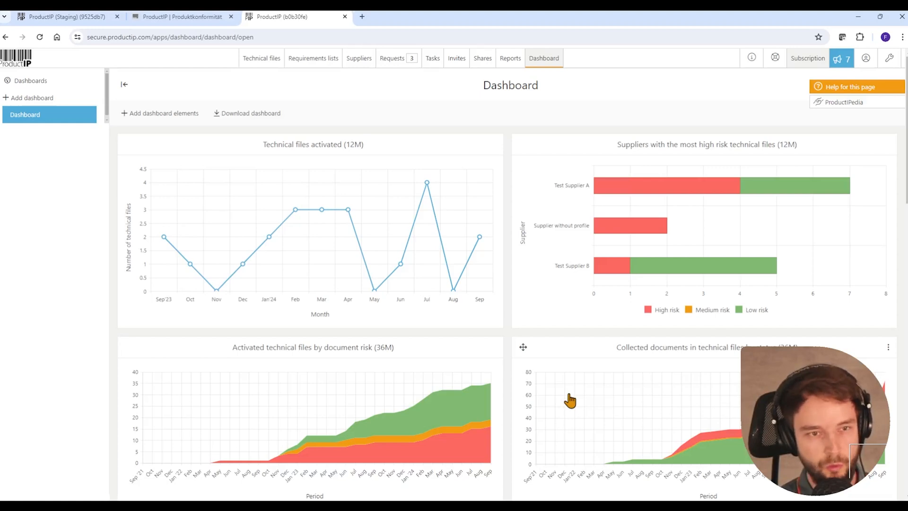
left_click(19, 98)
left_click(369, 309)
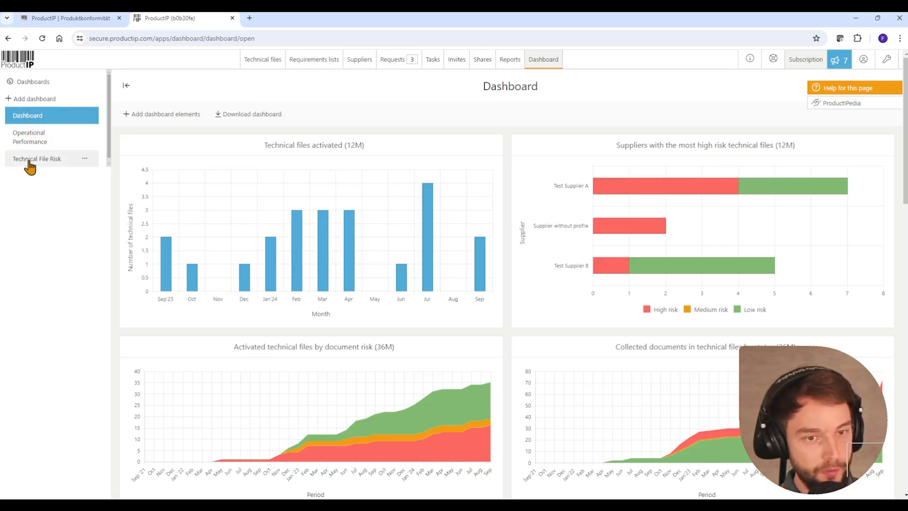
left_click(30, 100)
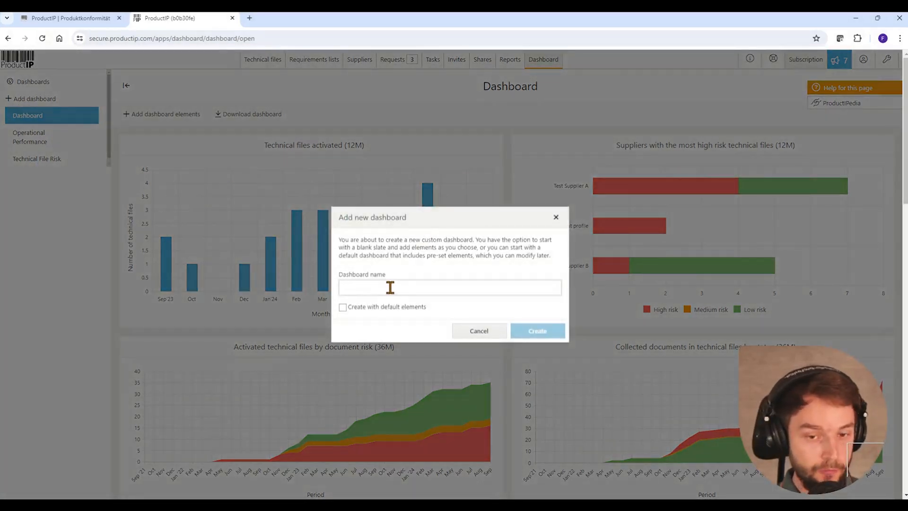
left_click(379, 309)
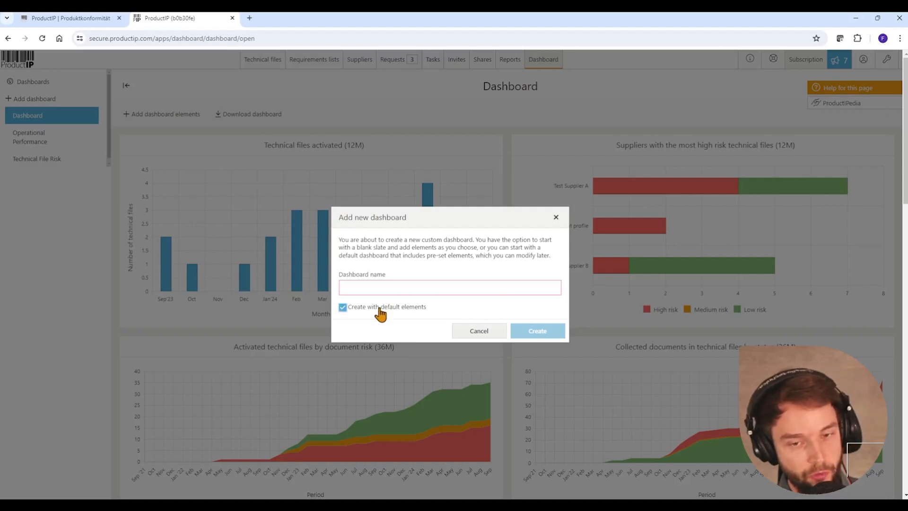
left_click(380, 309)
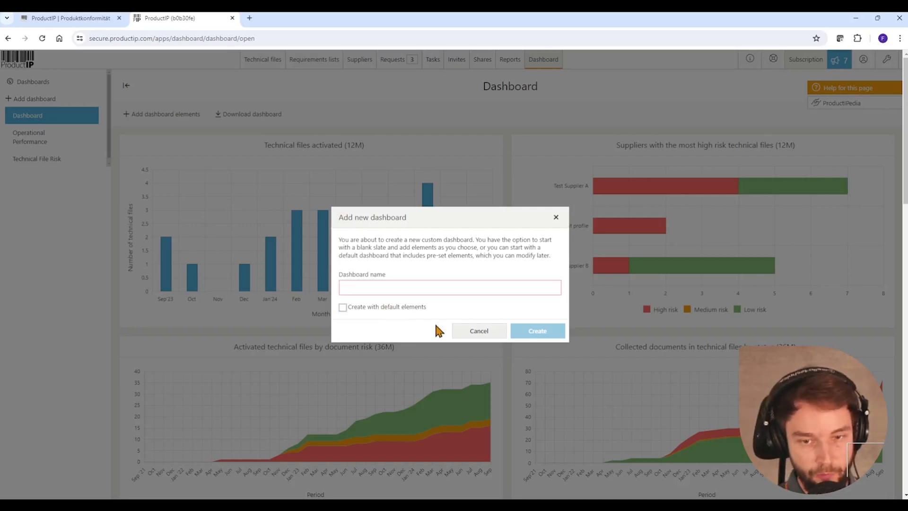
left_click(474, 331)
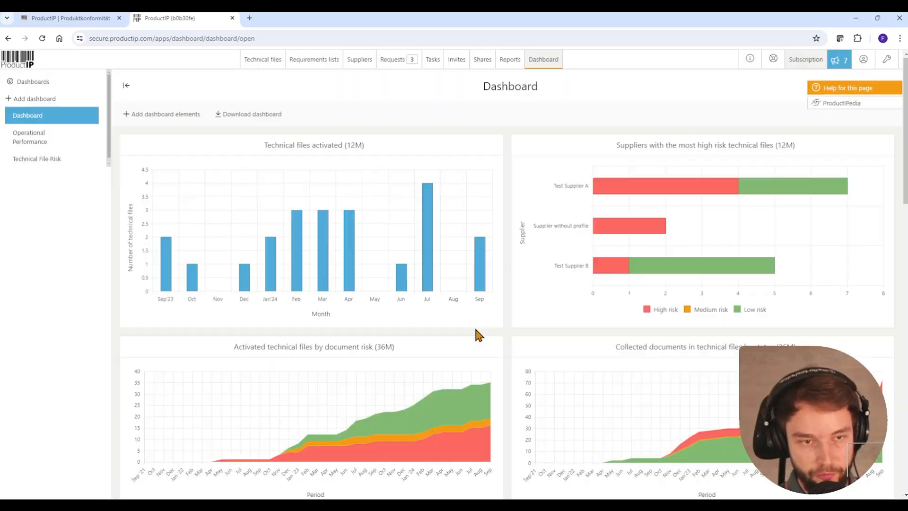
- Delete the Operational Performance dashboard and collapse the list of dashboards
left_click(90, 141)
right_click(86, 139)
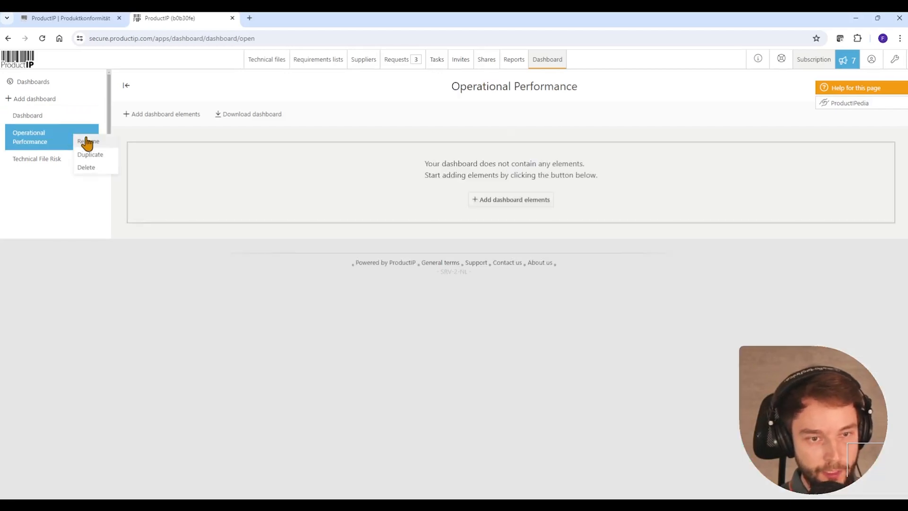
left_click(86, 168)
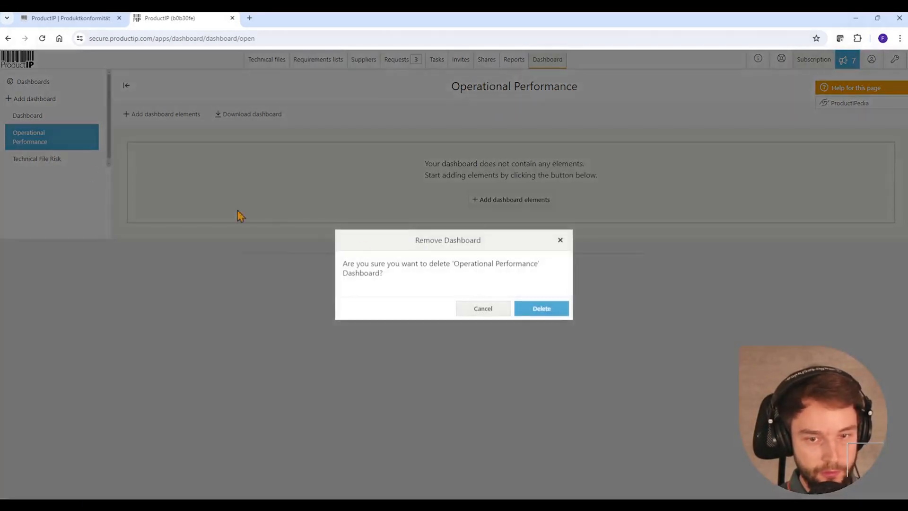
left_click(524, 311)
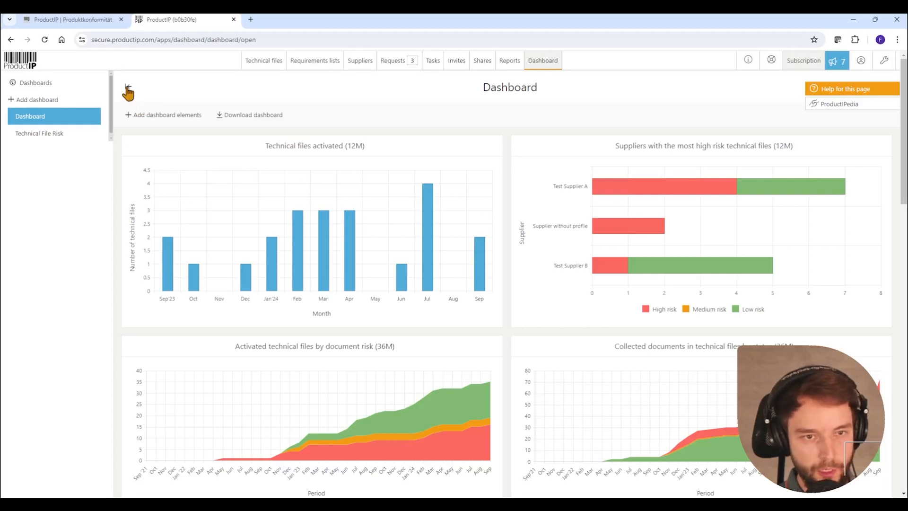
left_click(129, 89)
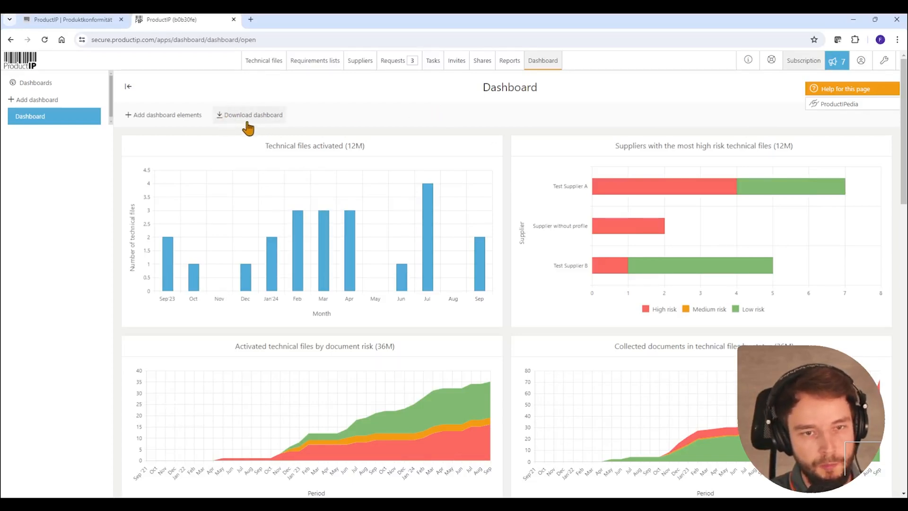
- Show the export options of the Technical files activated (12M) chart
left_click(492, 146)
mouse_move(527, 201)
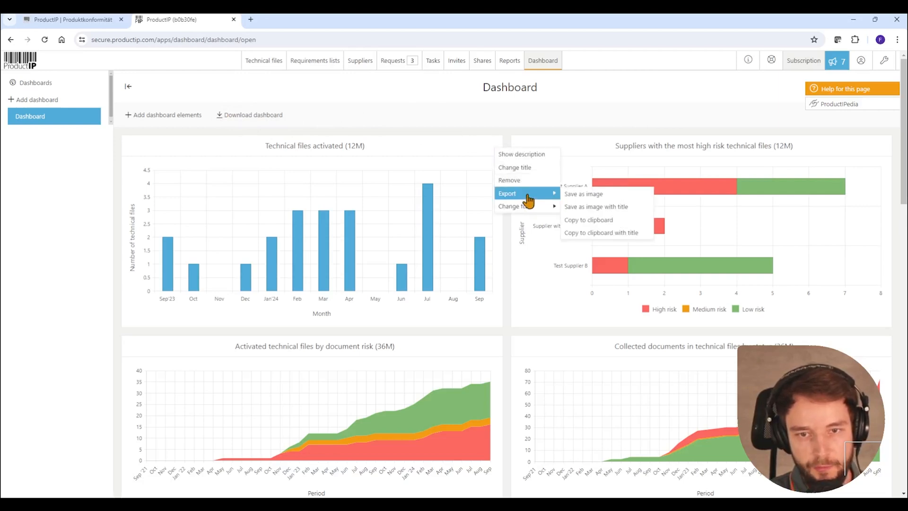